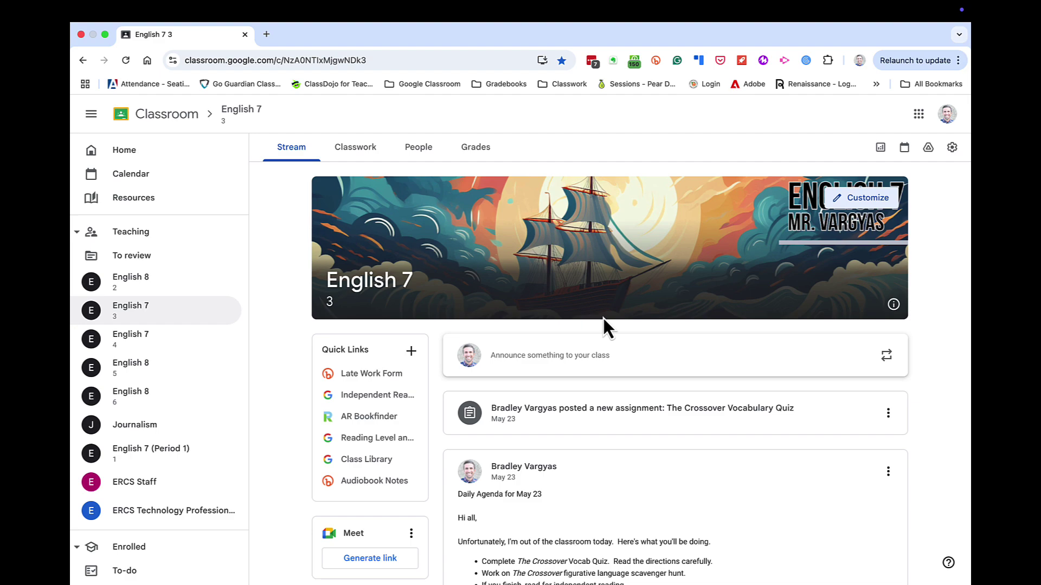
# Step: Load the English 7 stream back to its August 2024 posts, and set the page's print destination to Save as PDF
pyautogui.scroll(-20, 603, 318)
pyautogui.scroll(-20, 608, 326)
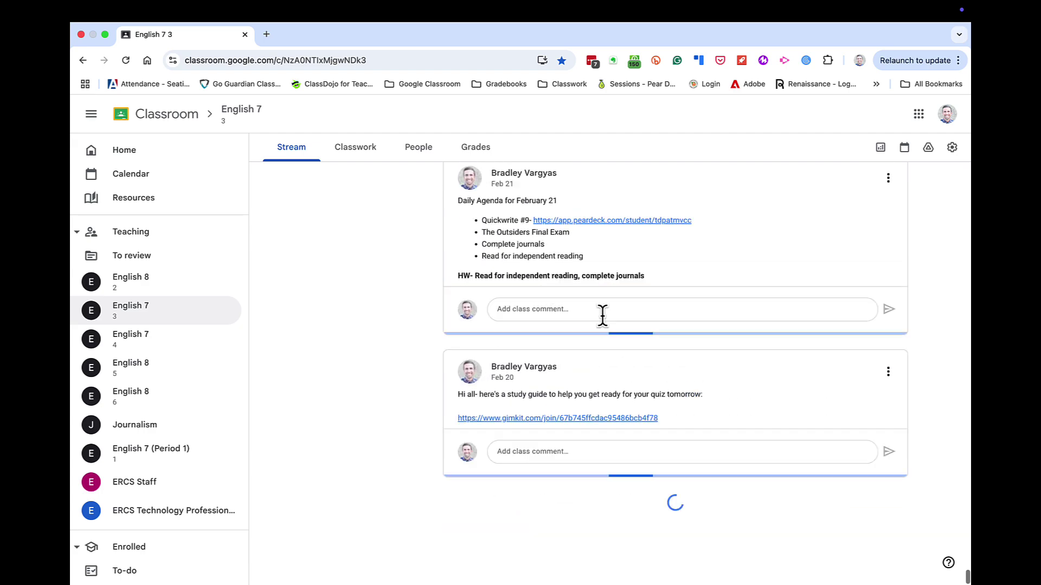
pyautogui.scroll(-20, 607, 325)
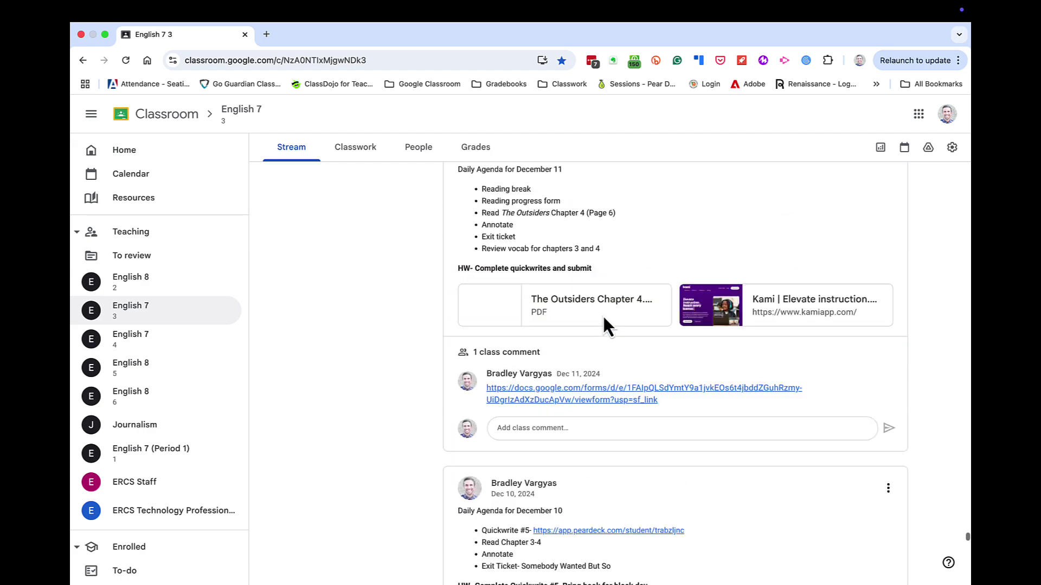
pyautogui.scroll(-20, 605, 327)
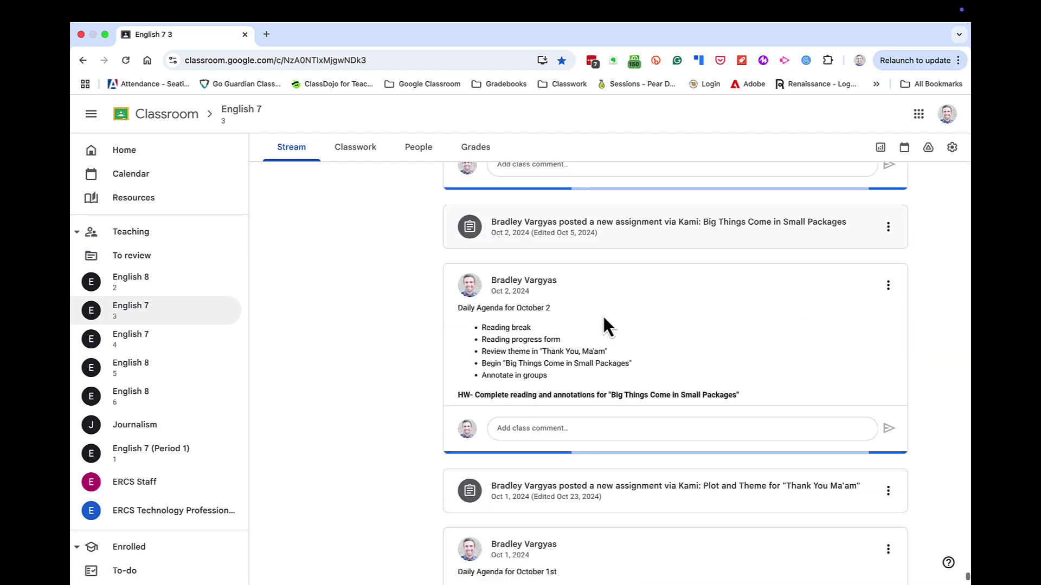
pyautogui.scroll(-10, 605, 318)
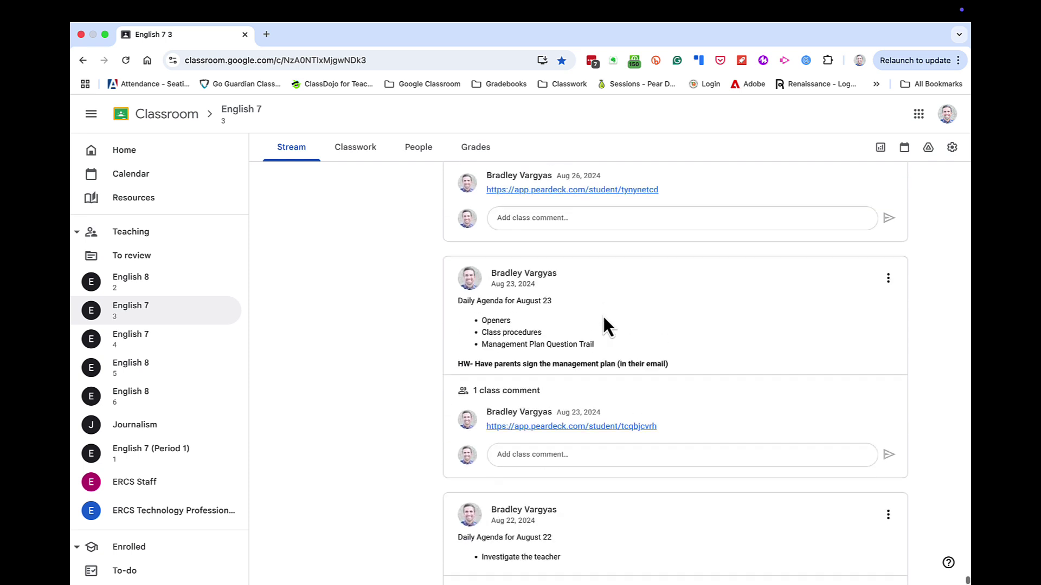
pyautogui.press('super+p')
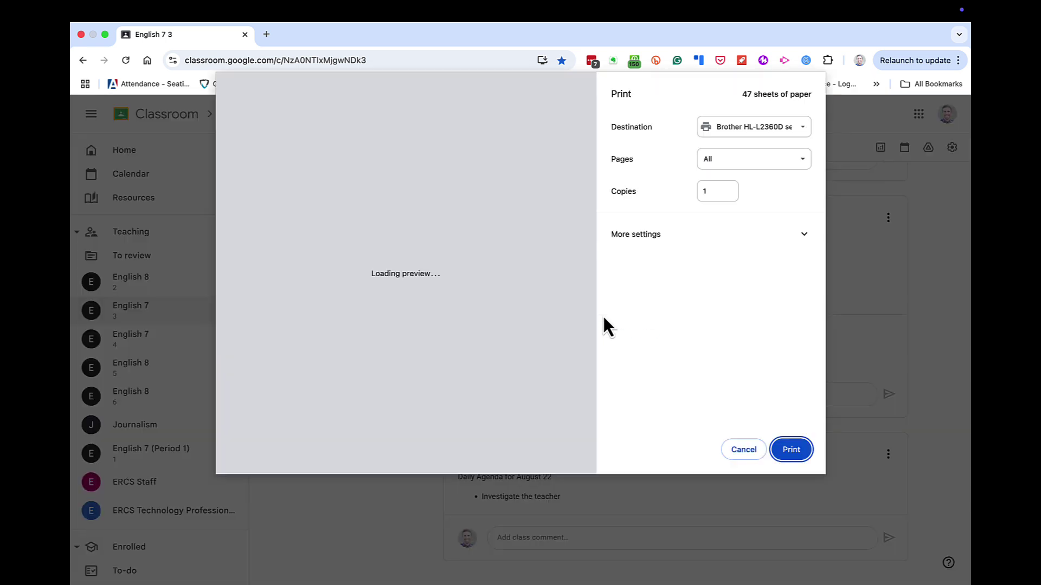
pyautogui.click(741, 132)
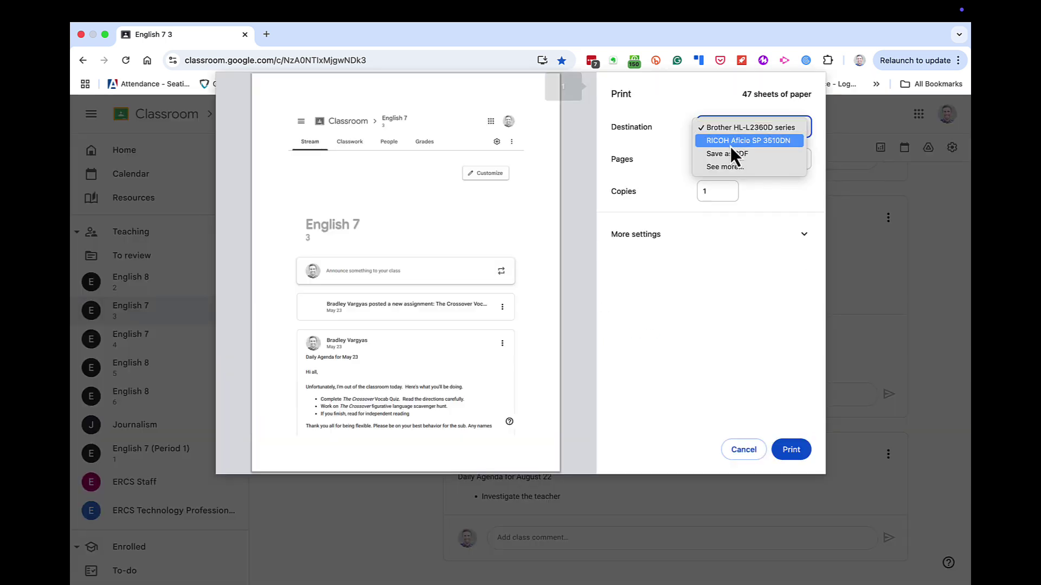
pyautogui.click(727, 152)
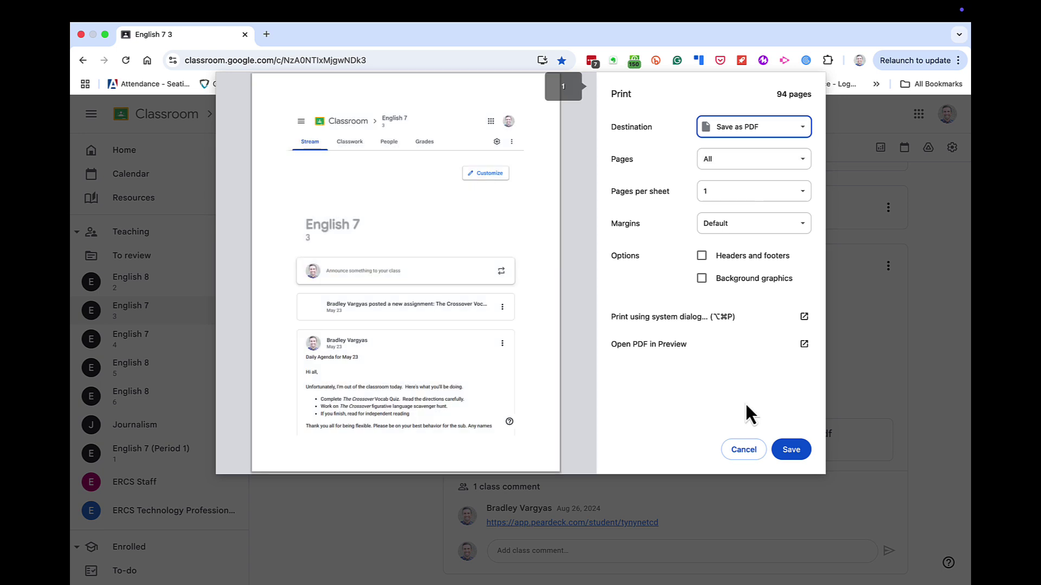
# Step: Save the PDF in Downloads under the name "Seventh Grade English Google Classroom"
pyautogui.click(791, 449)
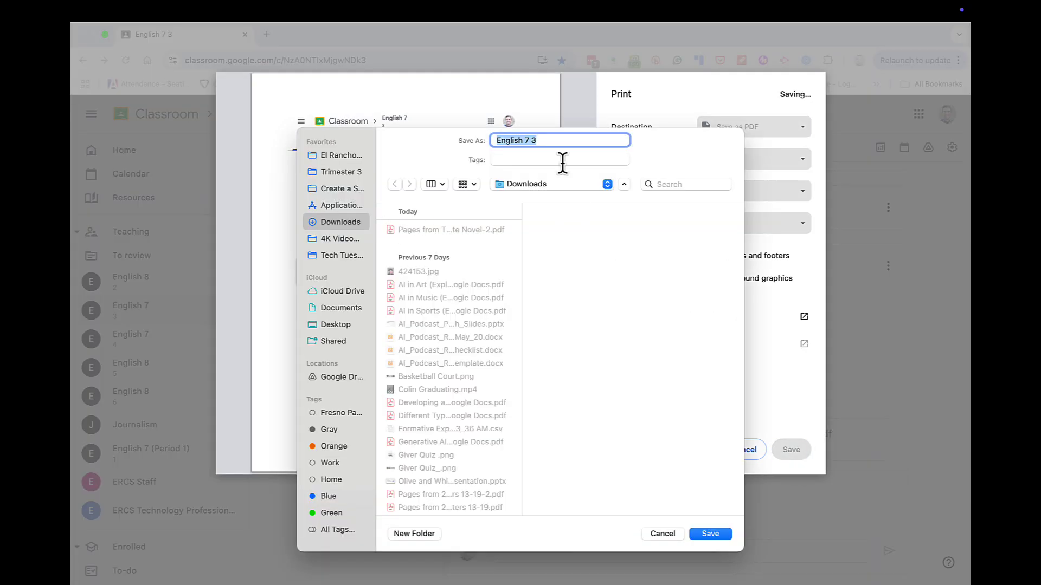
pyautogui.write('Seventh Grade En')
pyautogui.write('glish Google Classroo')
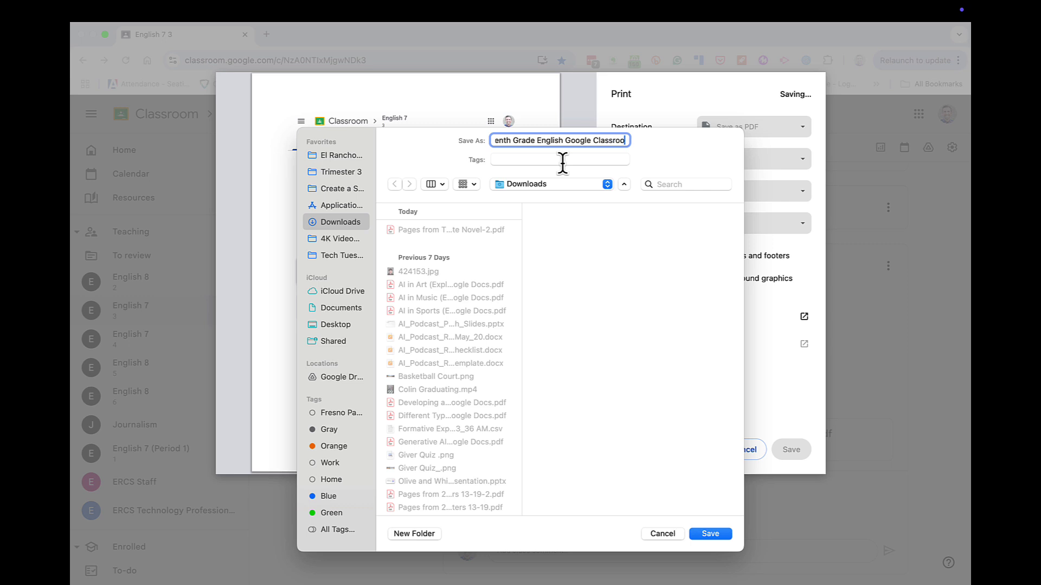
pyautogui.write('m')
pyautogui.click(708, 534)
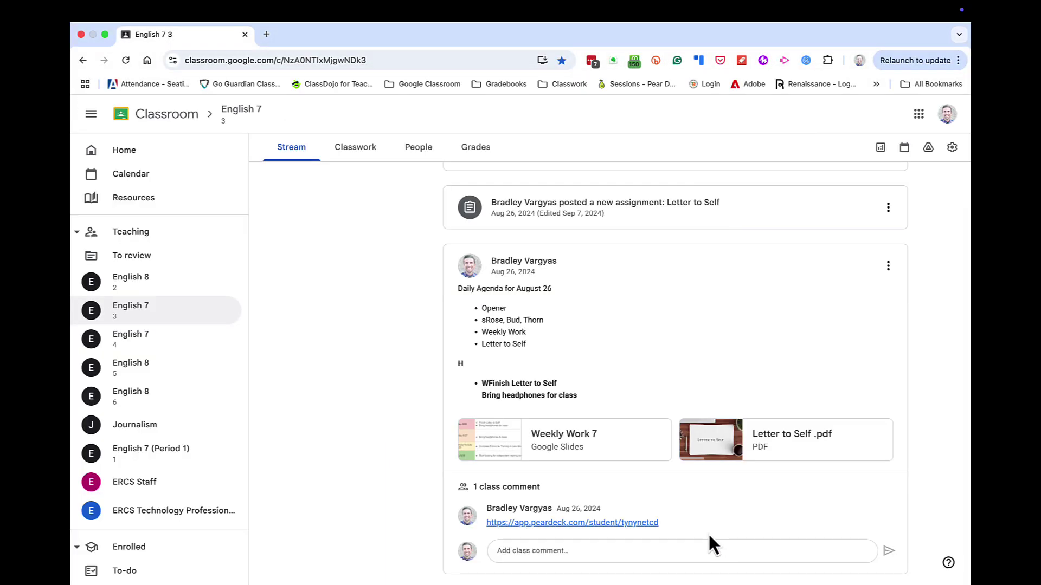
# Step: Switch to ChatGPT by opening chat.openai.com in a new browser tab
pyautogui.press('super+t')
pyautogui.write('cha')
pyautogui.press('Return')
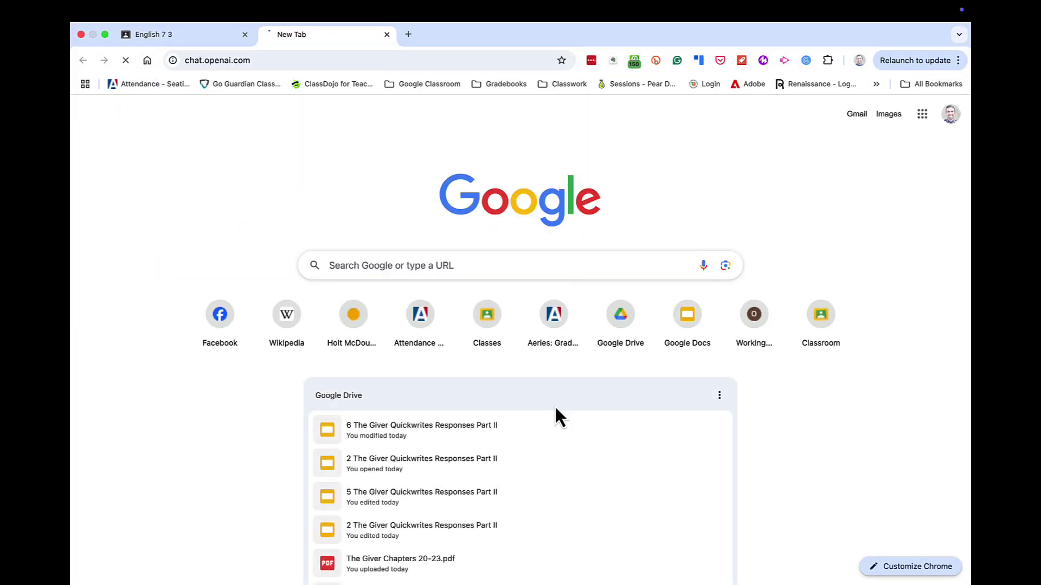
# Step: Write a prompt asking for 40 topics from this PDF of Google Classroom posting, covering all subjects and ideas learned over the year
pyautogui.write('Ca')
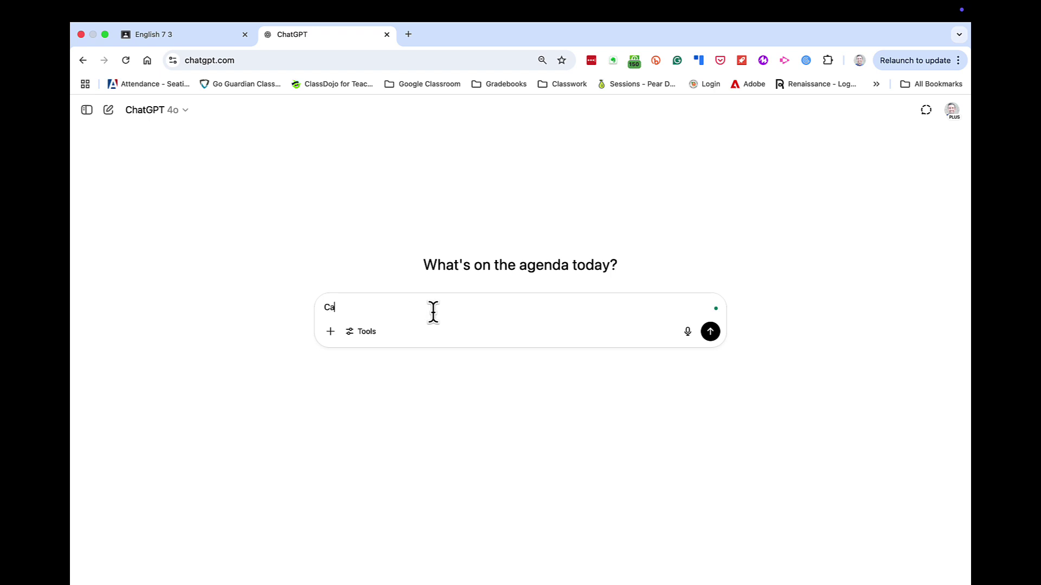
pyautogui.write('n you take a loo')
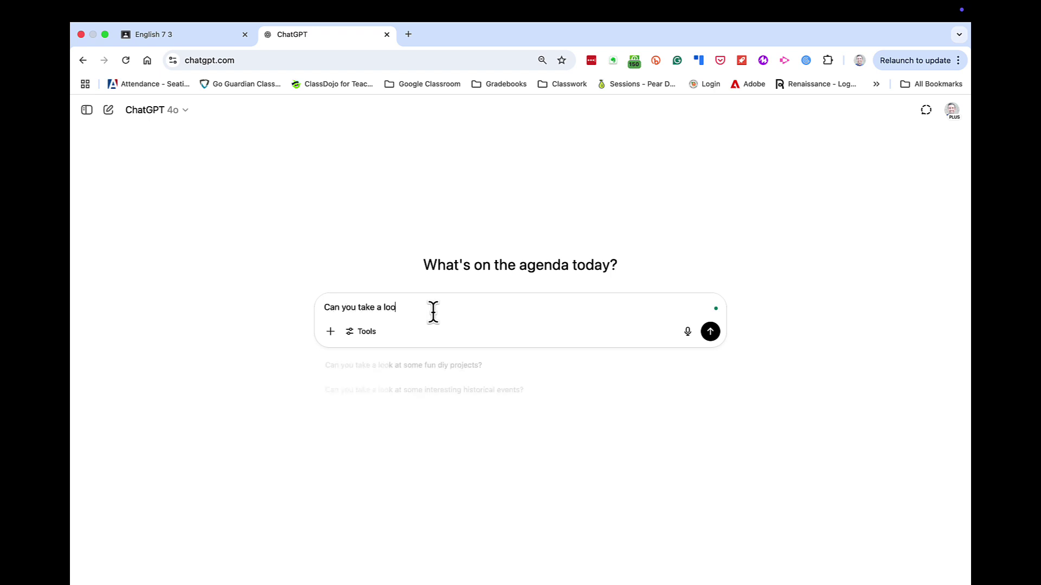
pyautogui.write('k at this PDF of Go')
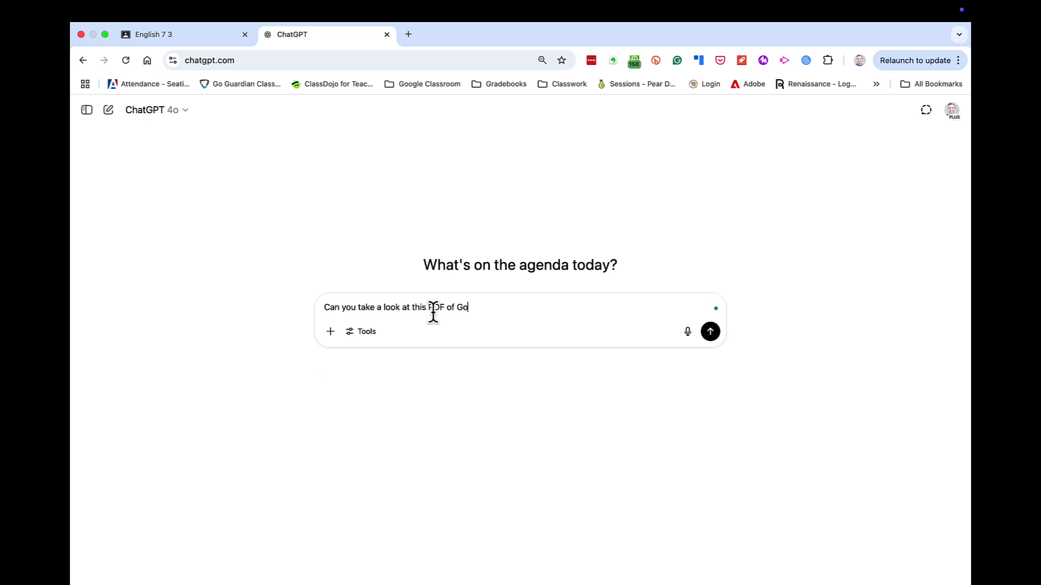
pyautogui.write('ogle Classroom posting and pick ')
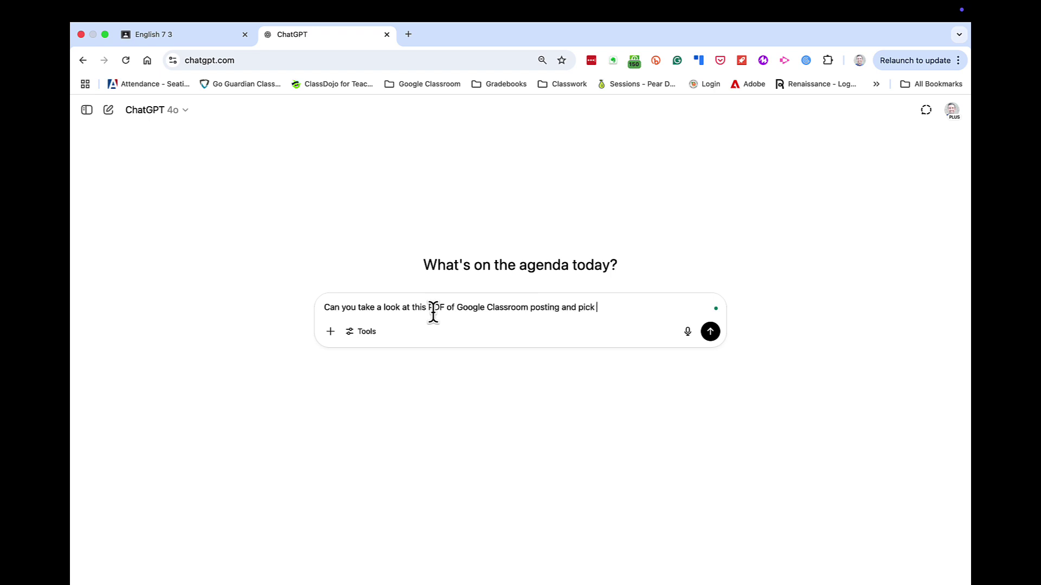
pyautogui.write('40 topics of all of the subj')
# Step: Attach the Seventh Grade English Google Classroom PDF from Downloads to the prompt and send it
pyautogui.click(330, 339)
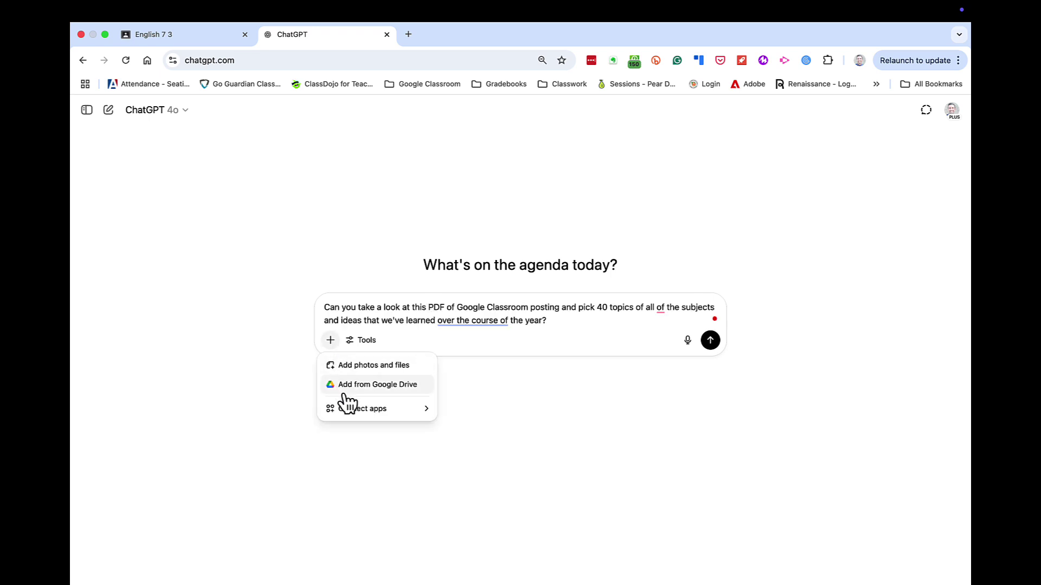
pyautogui.click(350, 367)
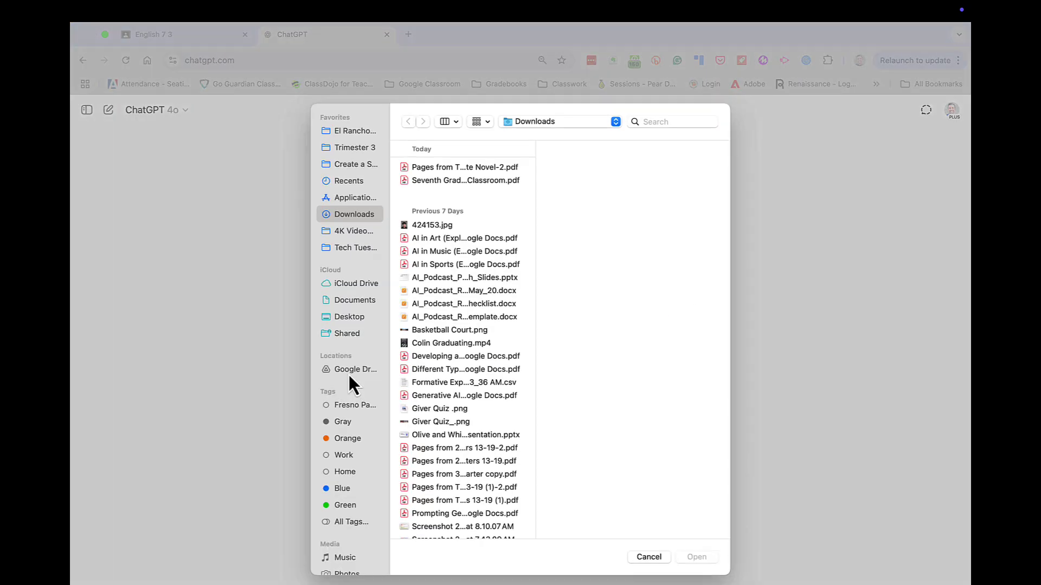
pyautogui.click(439, 183)
pyautogui.doubleClick(439, 182)
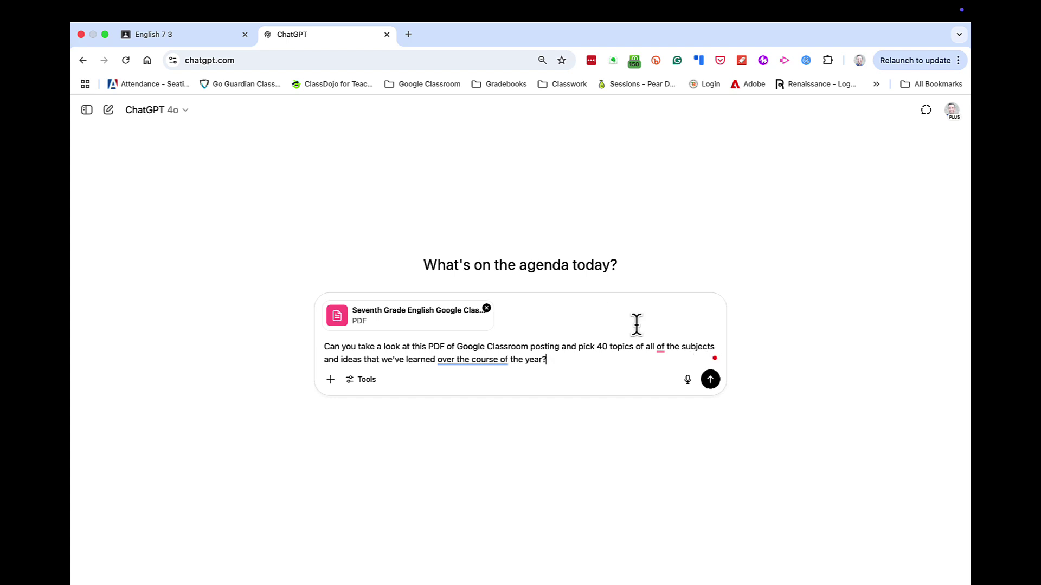
pyautogui.click(710, 379)
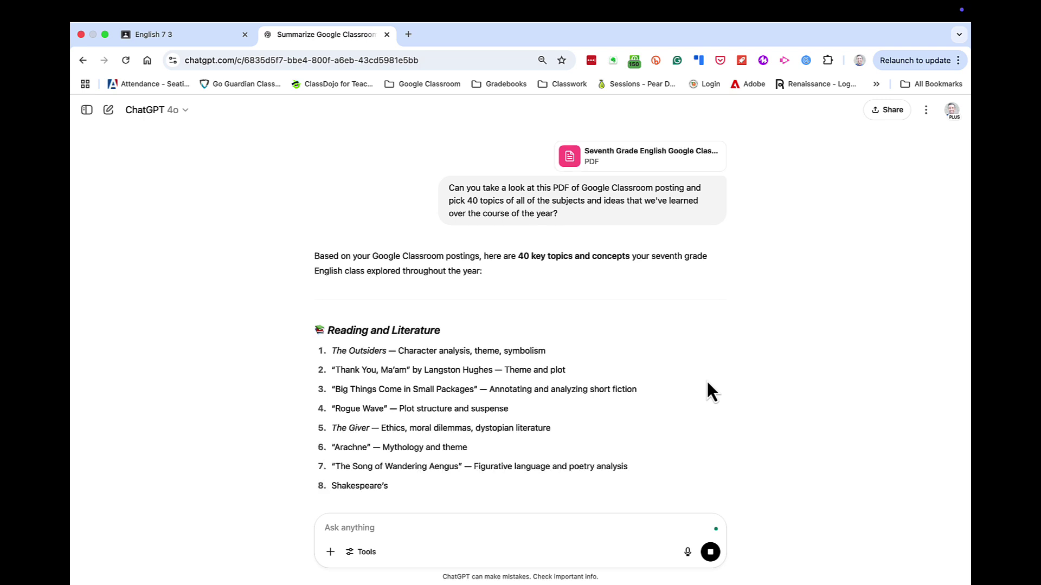
# Step: Read through the generated list of class topics, from Reading and Literature to Skills & Strategy Practice
pyautogui.scroll(-4, 770, 373)
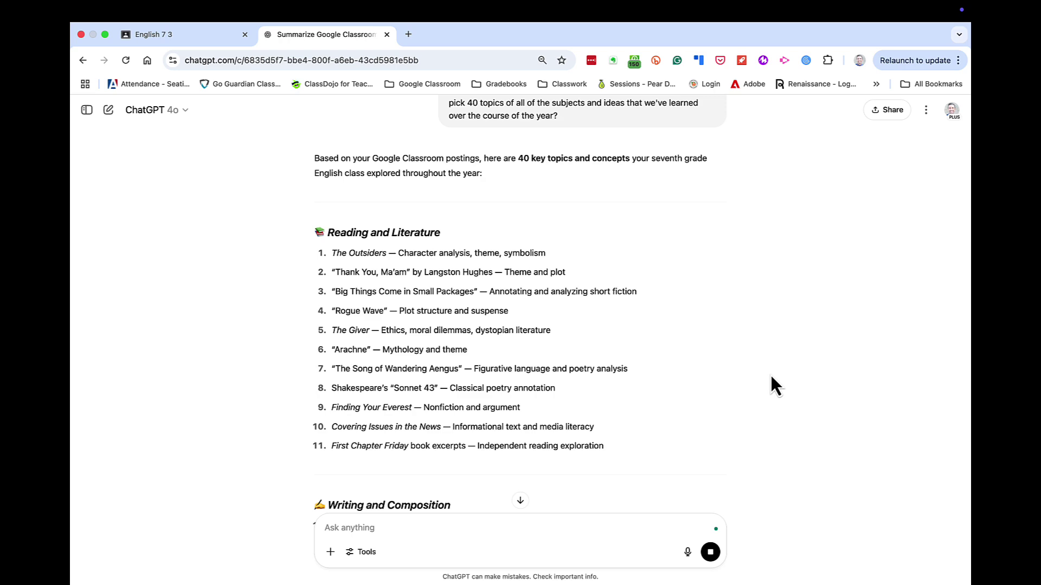
pyautogui.scroll(-4, 770, 374)
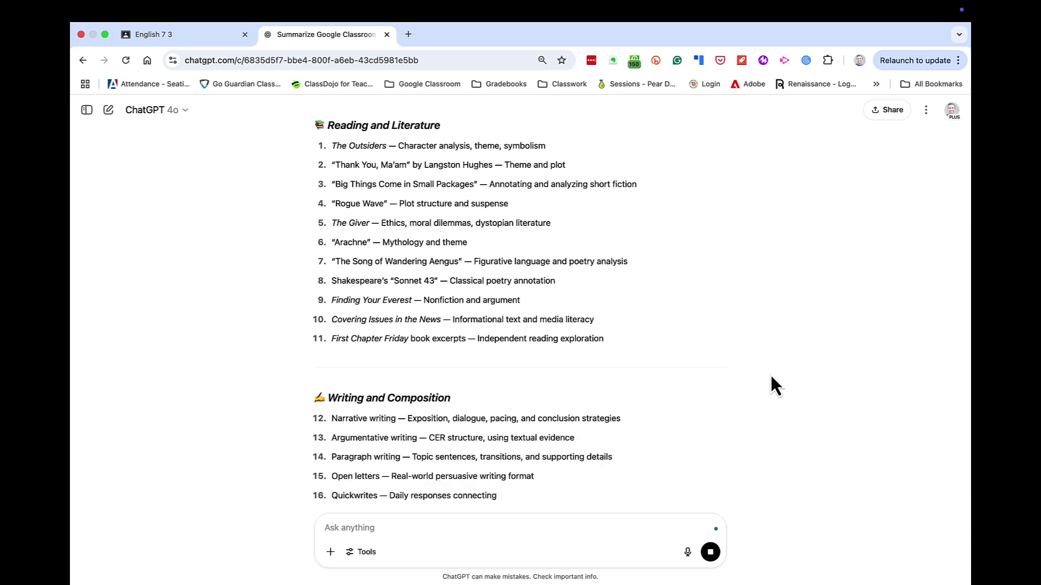
pyautogui.scroll(-1, 771, 377)
pyautogui.scroll(-3, 771, 377)
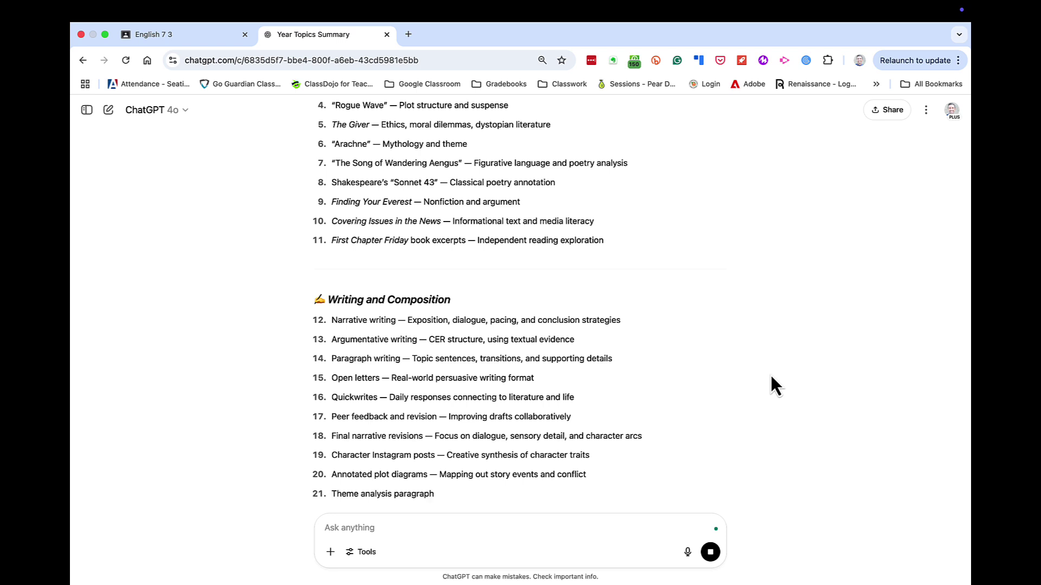
pyautogui.scroll(-2, 771, 377)
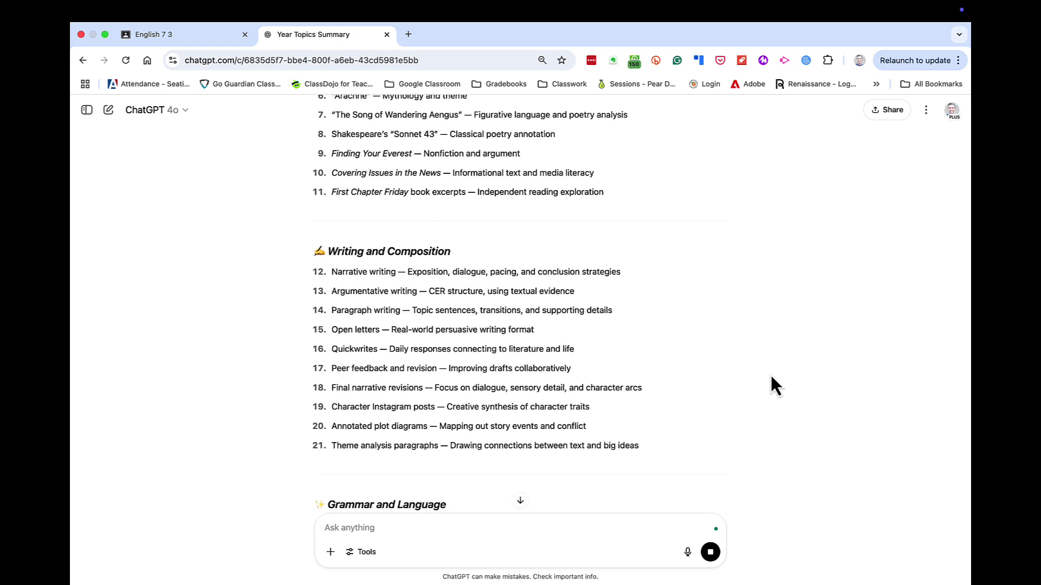
pyautogui.scroll(-3, 771, 377)
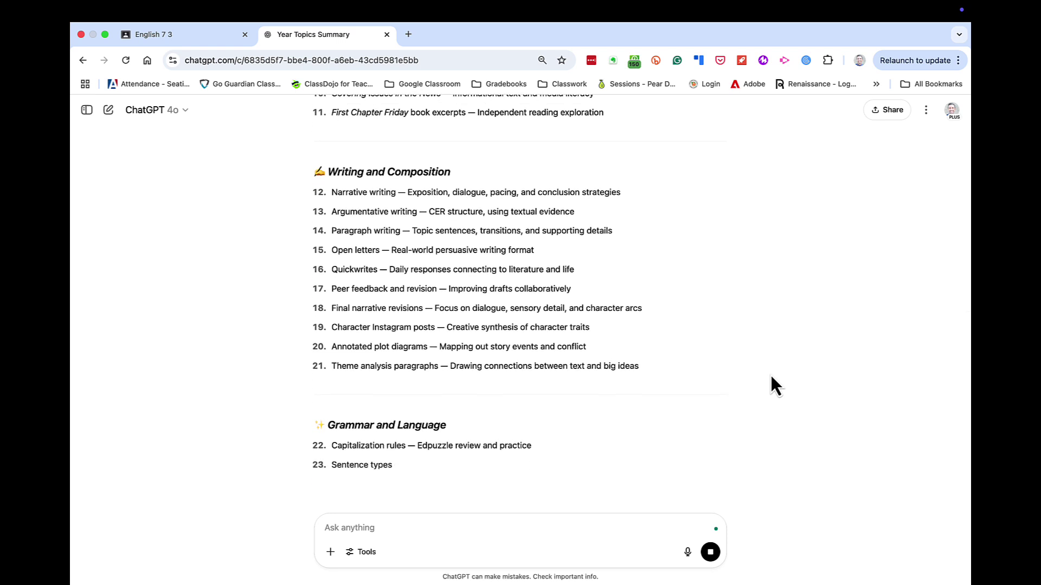
pyautogui.scroll(-2, 770, 374)
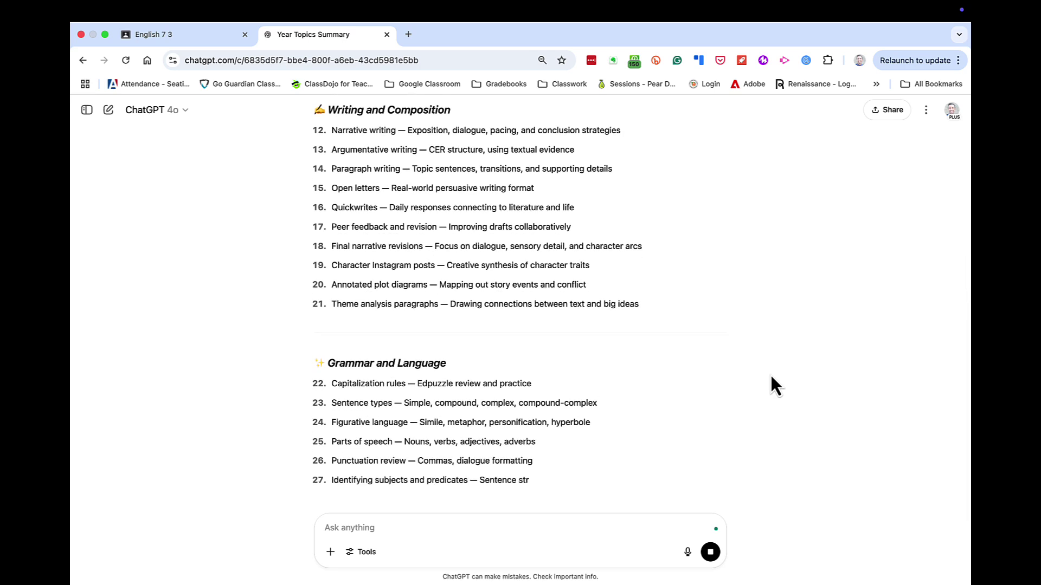
pyautogui.scroll(-2, 777, 387)
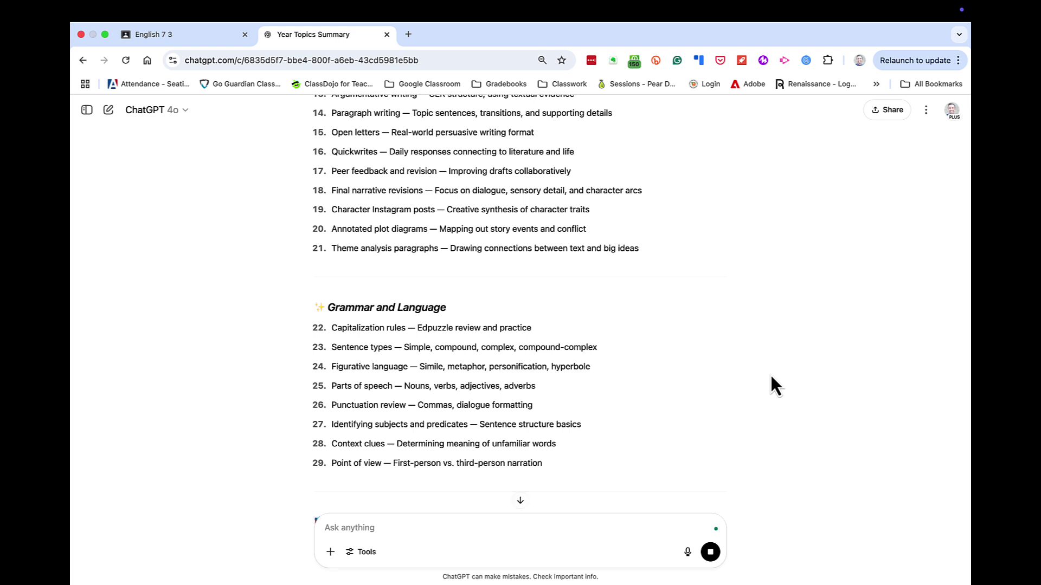
pyautogui.scroll(-3, 772, 377)
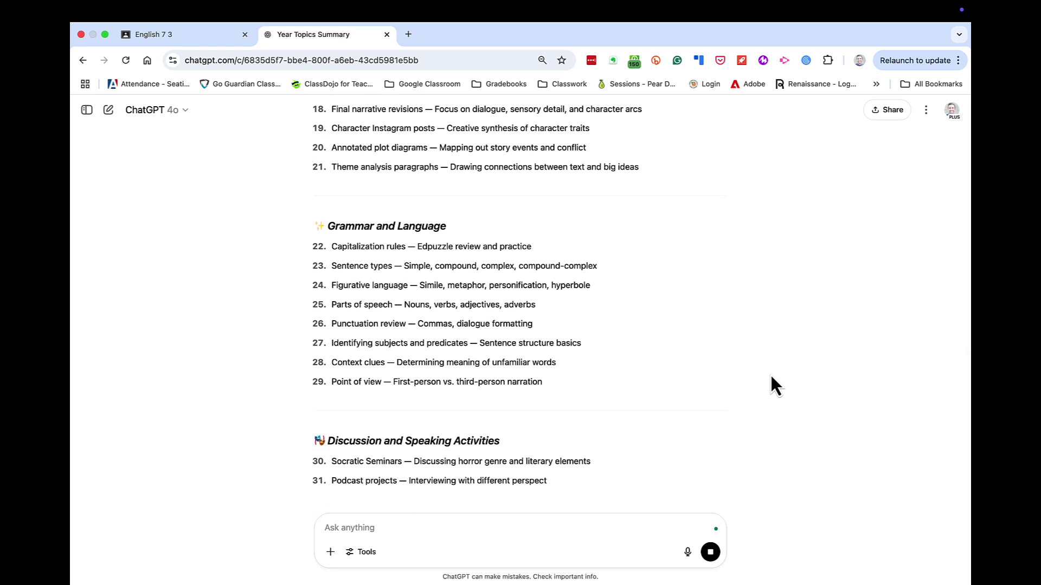
pyautogui.scroll(-3, 771, 378)
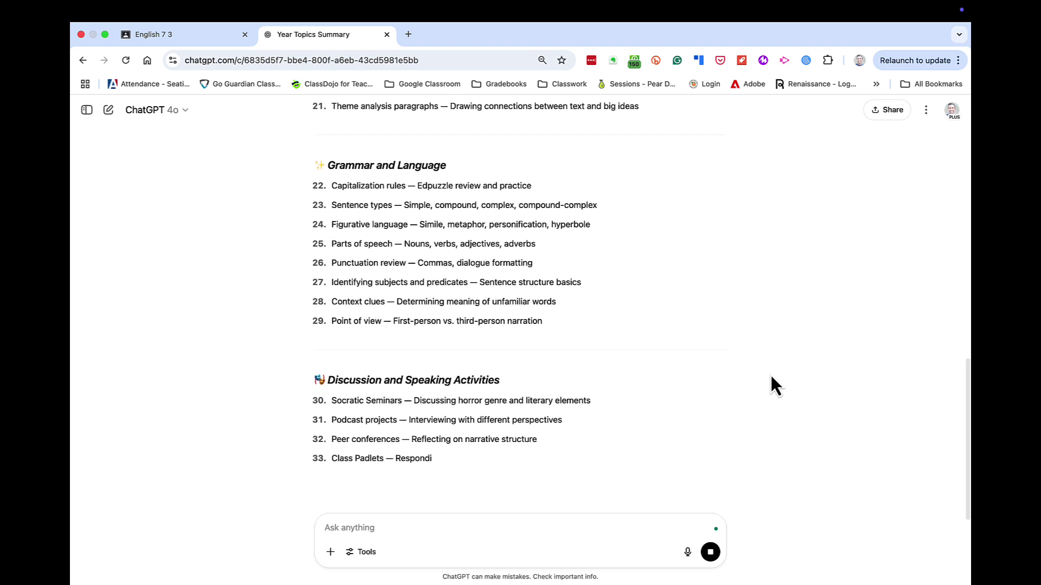
pyautogui.scroll(-2, 771, 377)
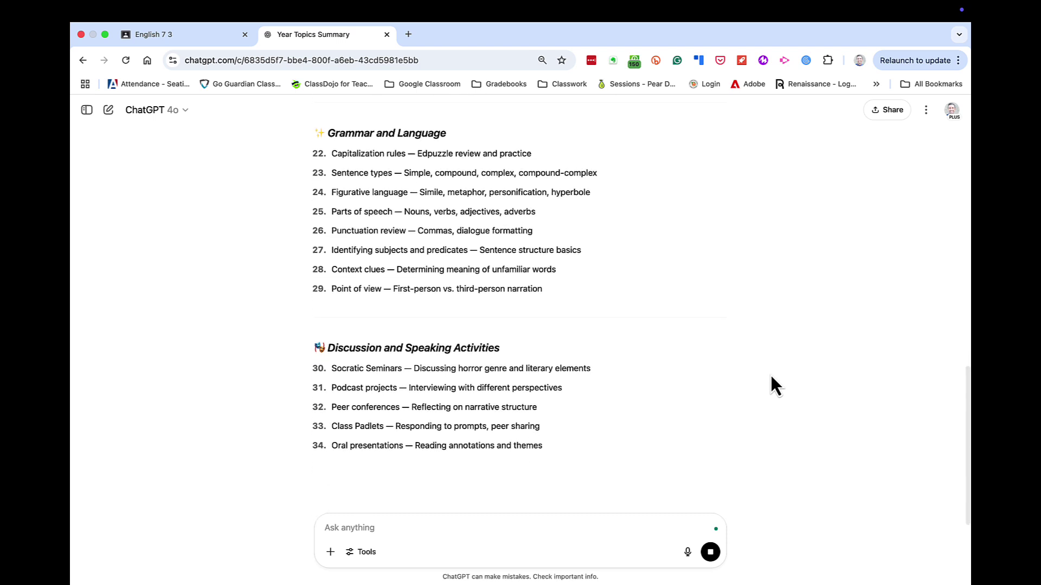
pyautogui.scroll(-3, 770, 374)
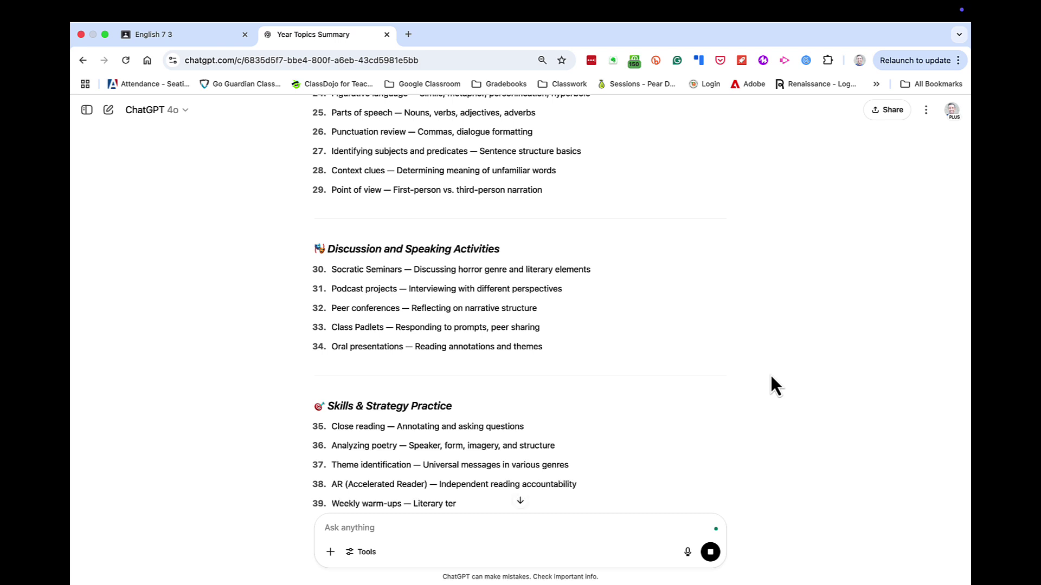
pyautogui.scroll(-3, 770, 377)
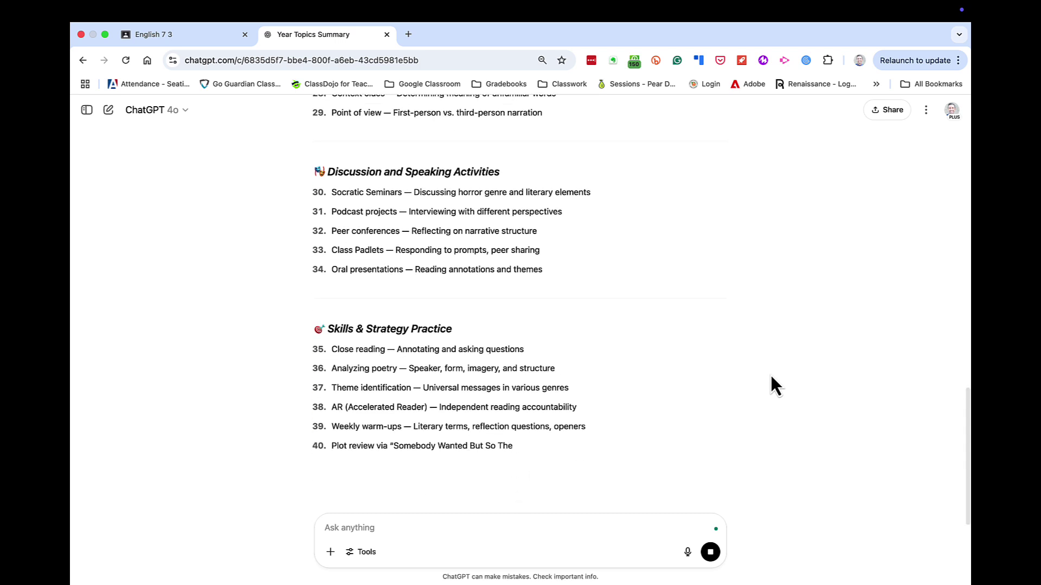
pyautogui.scroll(-2, 771, 374)
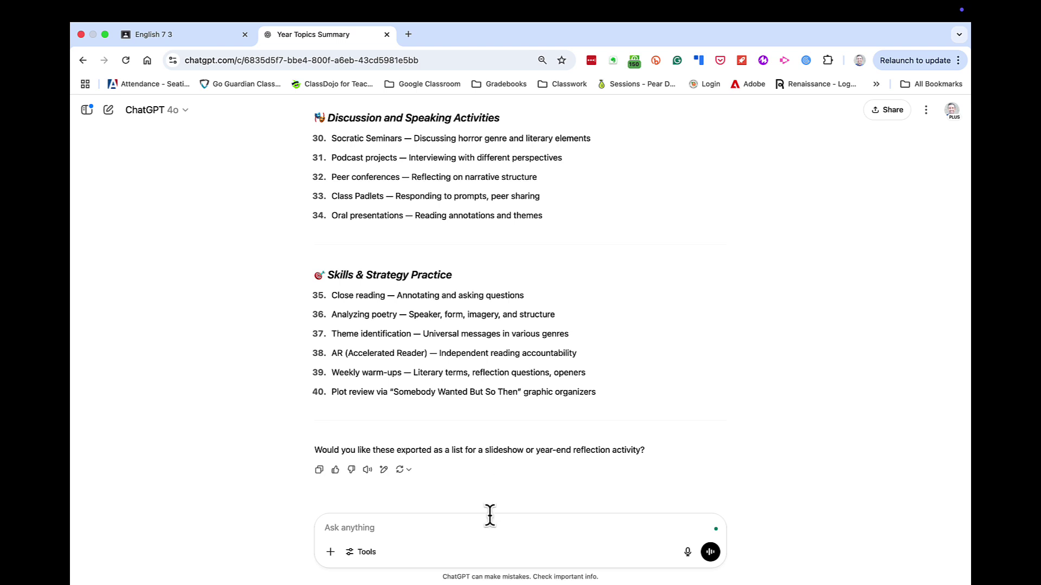
# Step: Write a reply asking for a bit simplified list, with the examples 1. Point of View, 2. Capitalization and 3. Anne Frank on separate lines
pyautogui.write('Yes, but make it a bit simplified')
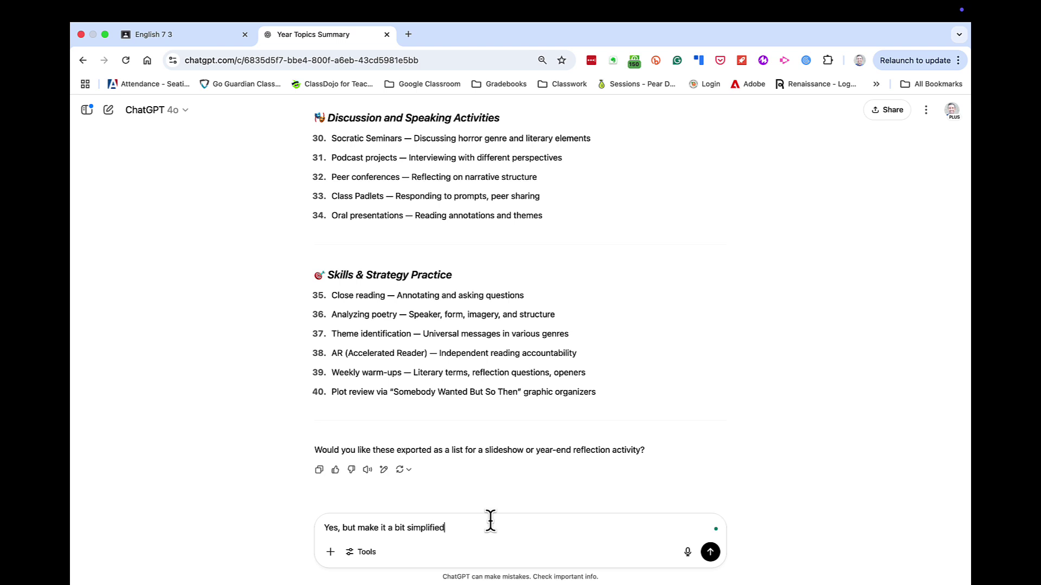
pyautogui.write(', like')
pyautogui.hotkey('shift', 'Return')
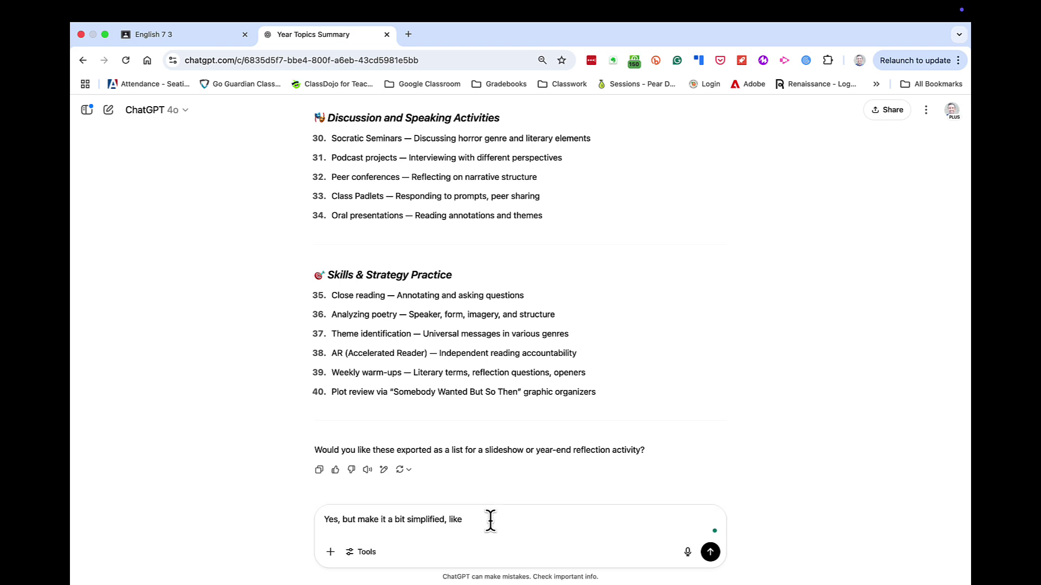
pyautogui.write('1. Point of View')
pyautogui.hotkey('shift', 'Return')
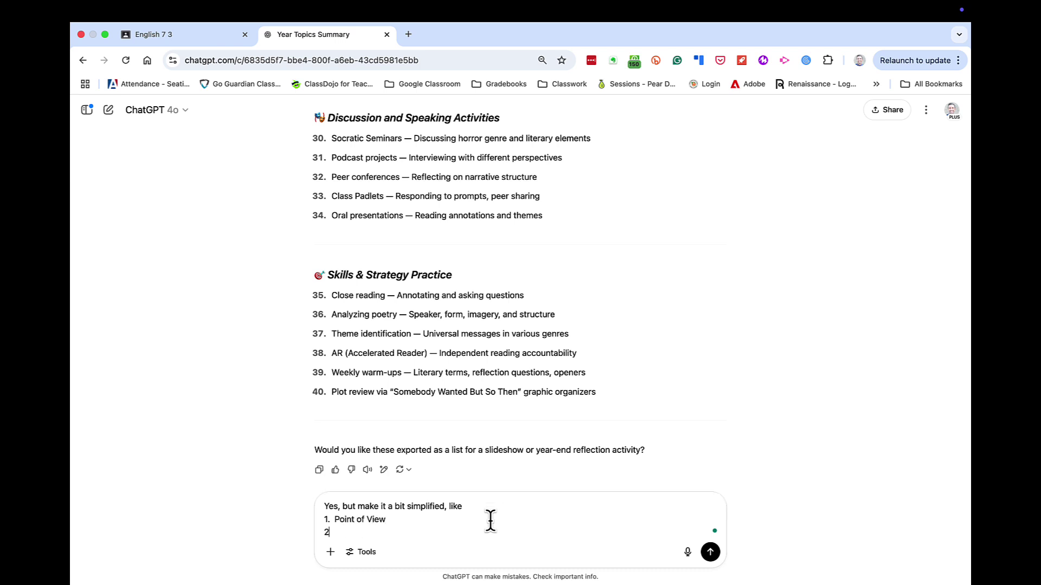
pyautogui.write('2. Capitalization')
pyautogui.hotkey('shift', 'Return')
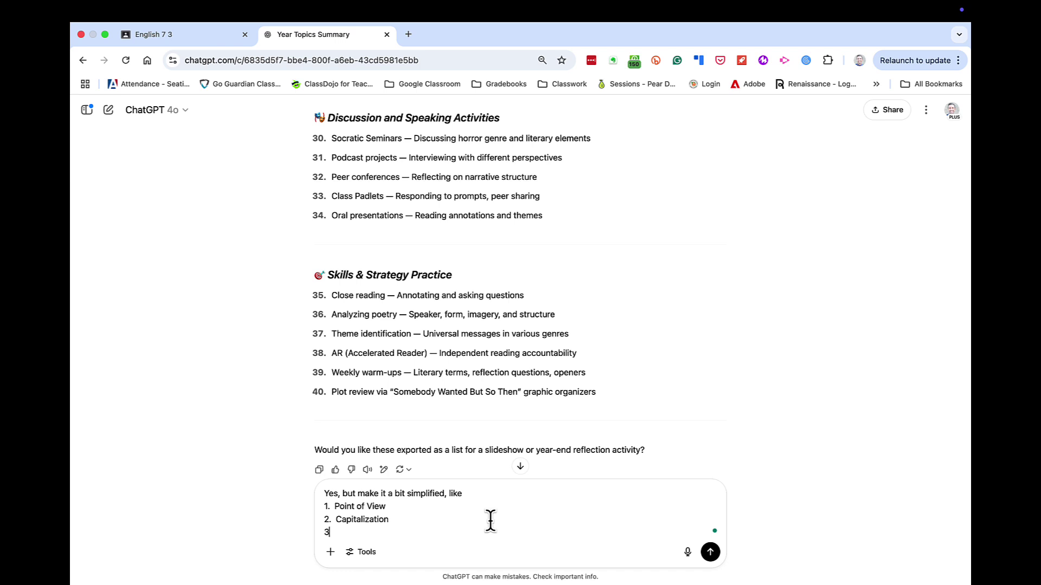
pyautogui.write('3. Anne Frank')
pyautogui.hotkey('shift', 'Return')
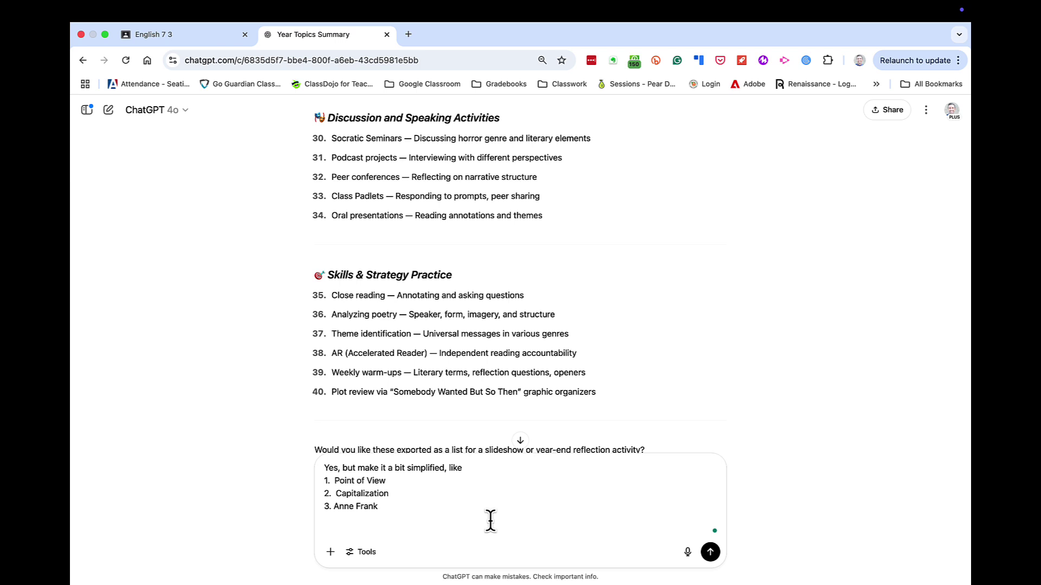
# Step: Add below the examples that students will write two questions on the topics assigned for an end of the game review, and send the message
pyautogui.hotkey('shift', 'Return')
pyautogui.write("I'm going to have mny")
pyautogui.press('BackSpace')
pyautogui.press('BackSpace')
pyautogui.write('y stud')
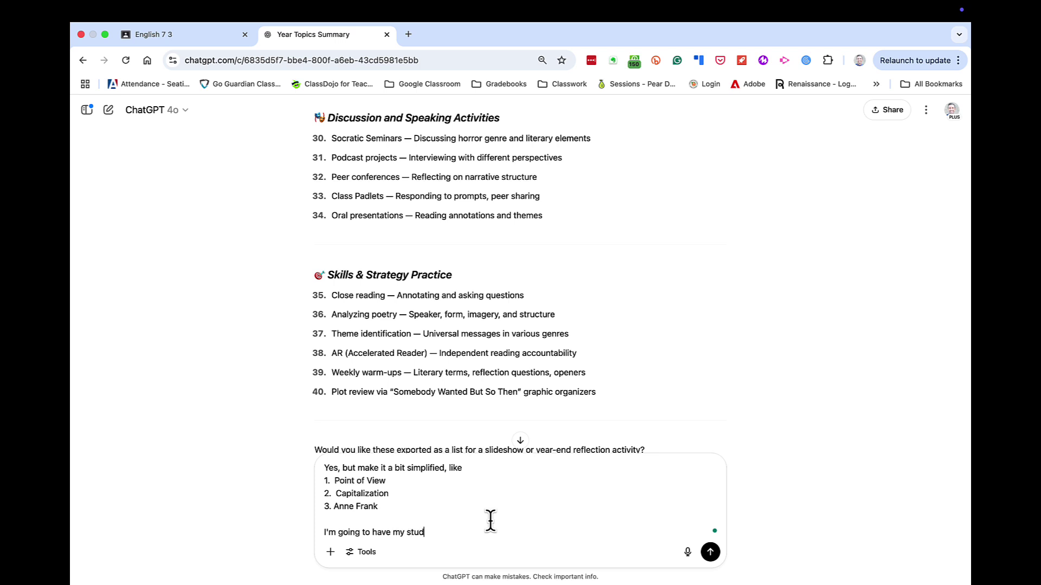
pyautogui.write('ents write two questions on the topics that are assi')
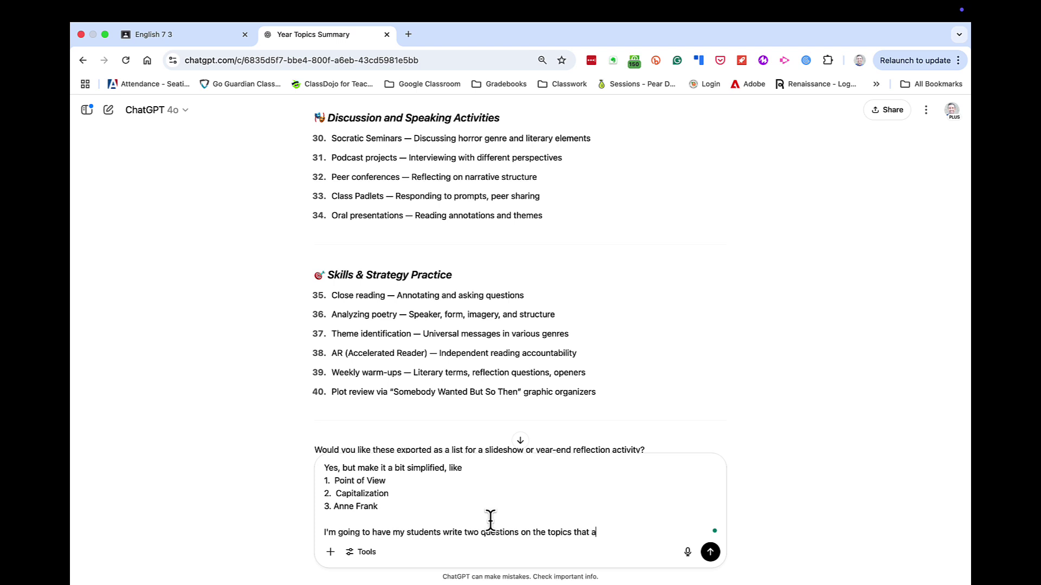
pyautogui.write('for an end of the game review')
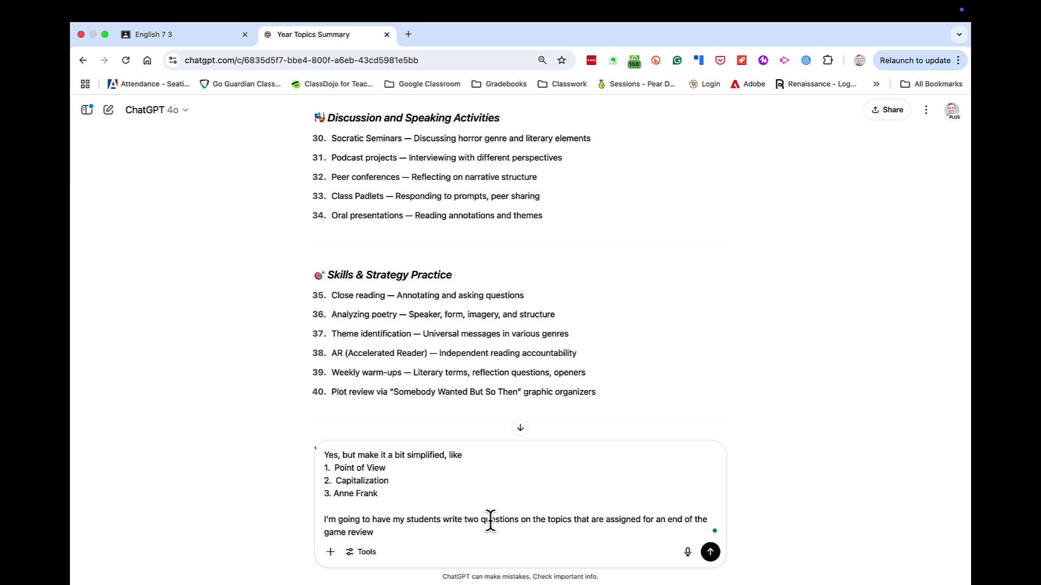
pyautogui.press('Return')
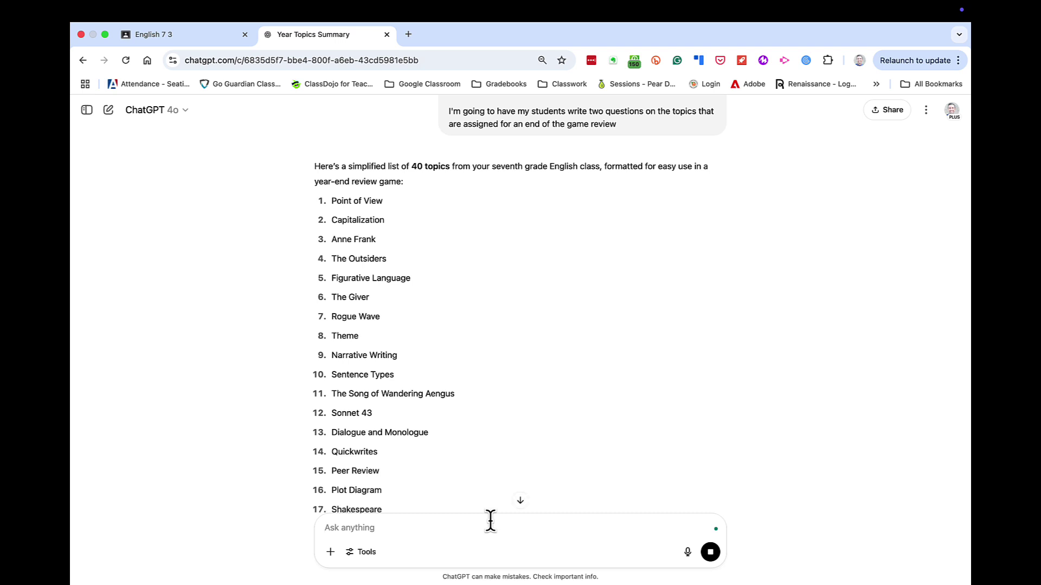
# Step: Check the rest of the simplified list and send the follow-up "Use JUST information from the PDF that I uploaded"
pyautogui.scroll(-4, 728, 393)
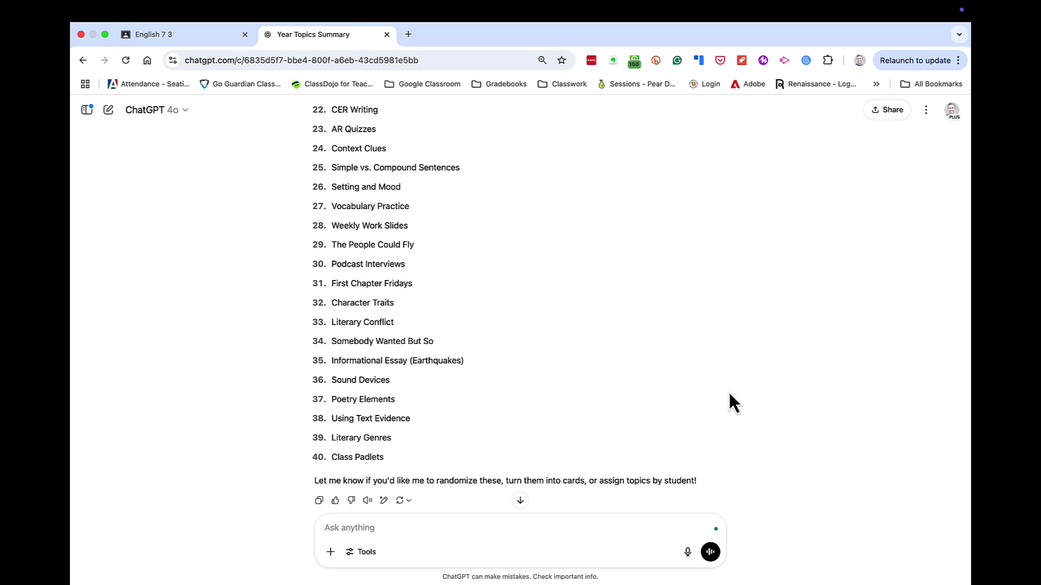
pyautogui.write('Use JUST information from t')
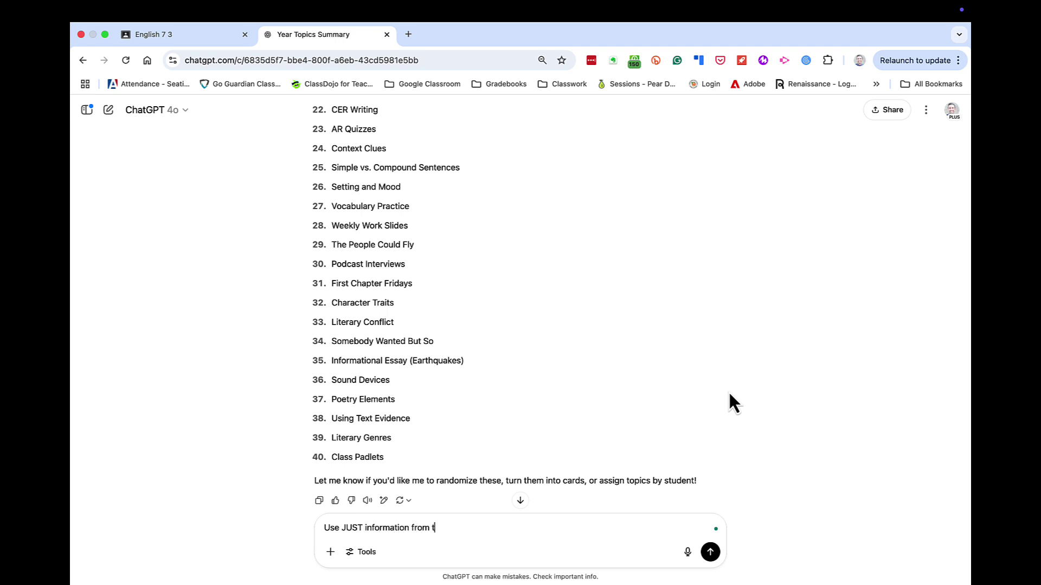
pyautogui.write('he PDF that I uploaded')
pyautogui.press('Return')
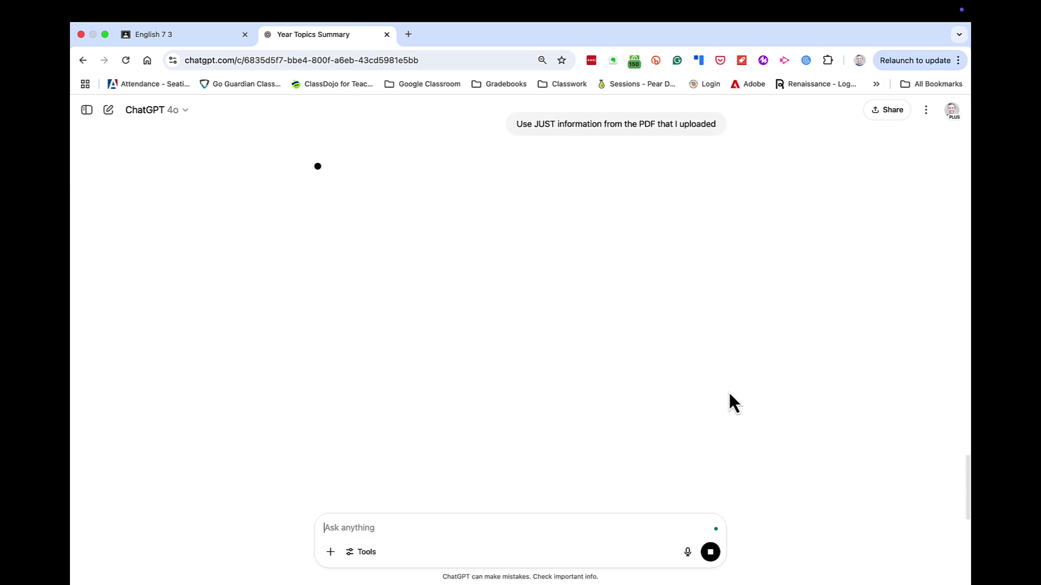